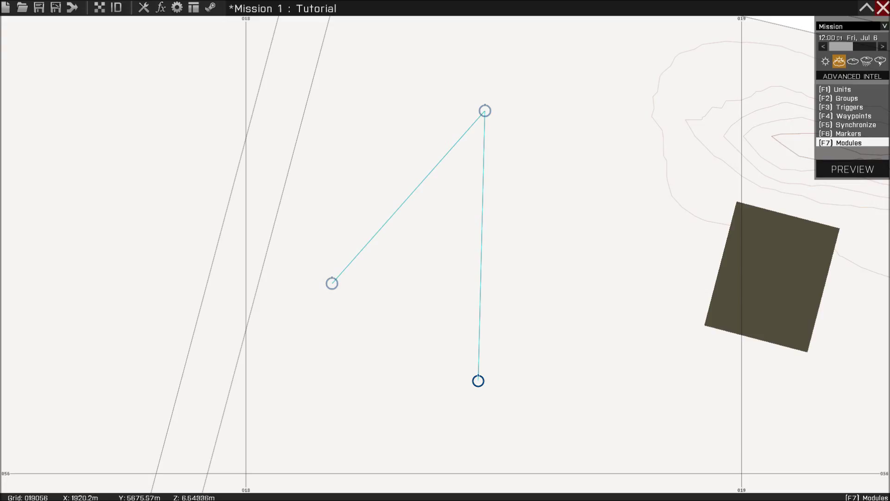
- Remove the group links that connect the Create Task module to the Set Task State and Set Task Destination modules
key(F2)
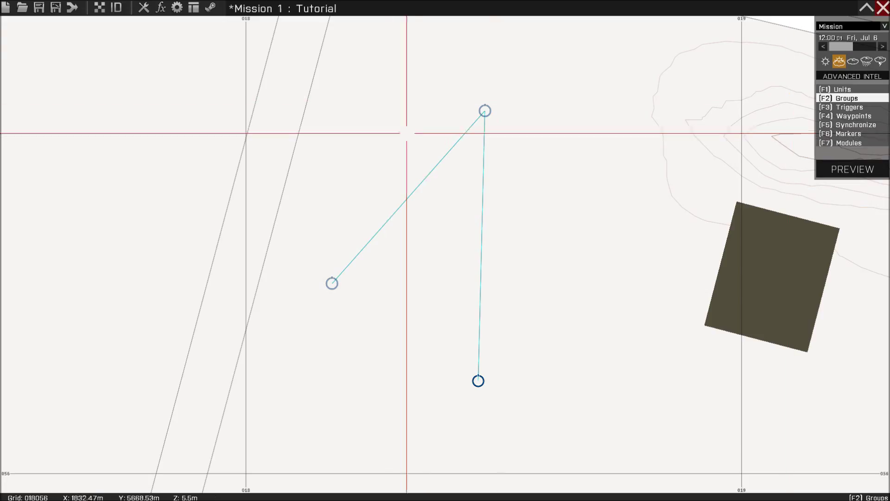
click(483, 111)
drag(483, 111, 366, 103)
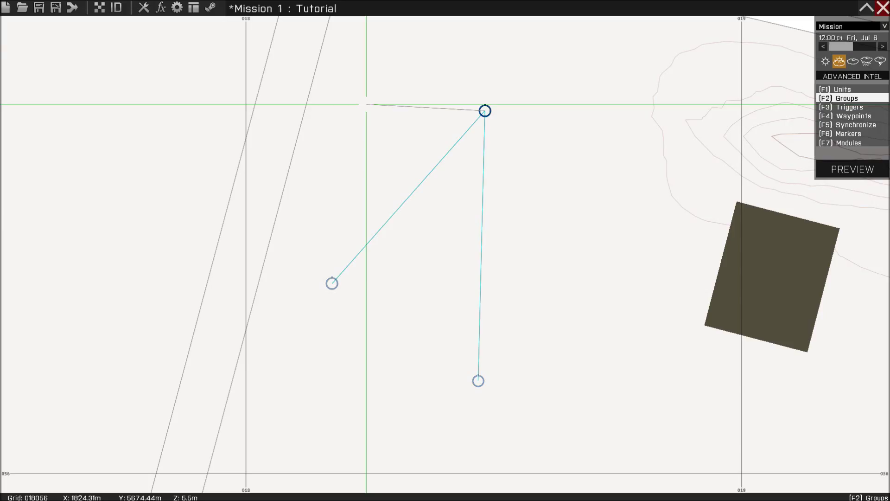
drag(366, 103, 366, 104)
drag(332, 283, 346, 206)
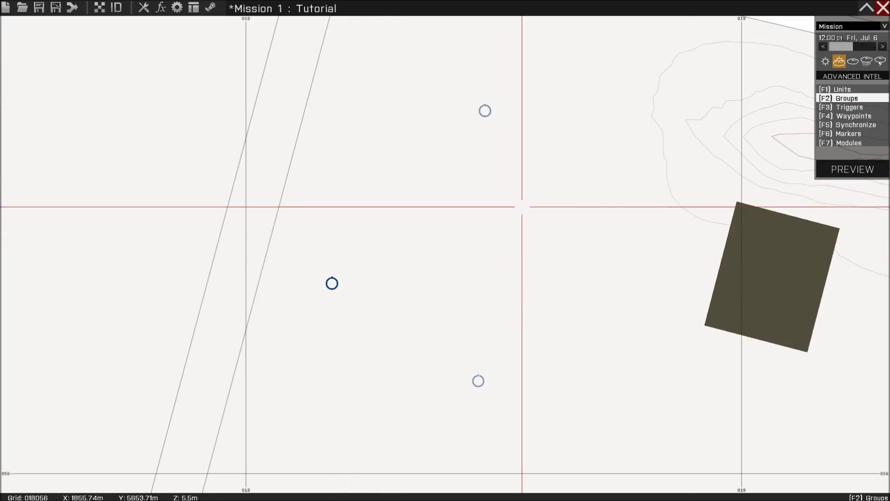
- Move the Set Task Destination, Create Task and Set Task State modules north onto the open airfield strips, keeping them apart
scroll(525, 214, down, 5)
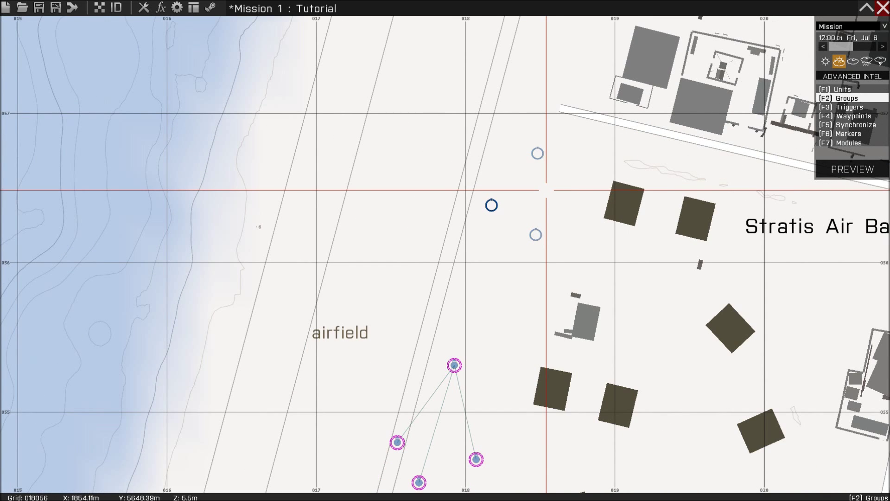
mouse_move(514, 191)
right_down()
mouse_move(493, 191)
mouse_move(502, 179)
mouse_move(514, 183)
right_up()
scroll(514, 184, down, 3)
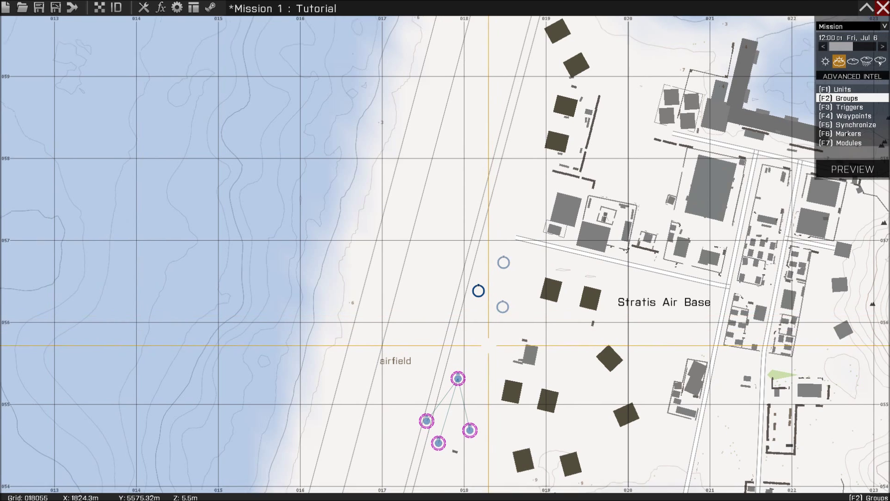
scroll(485, 204, up, 2)
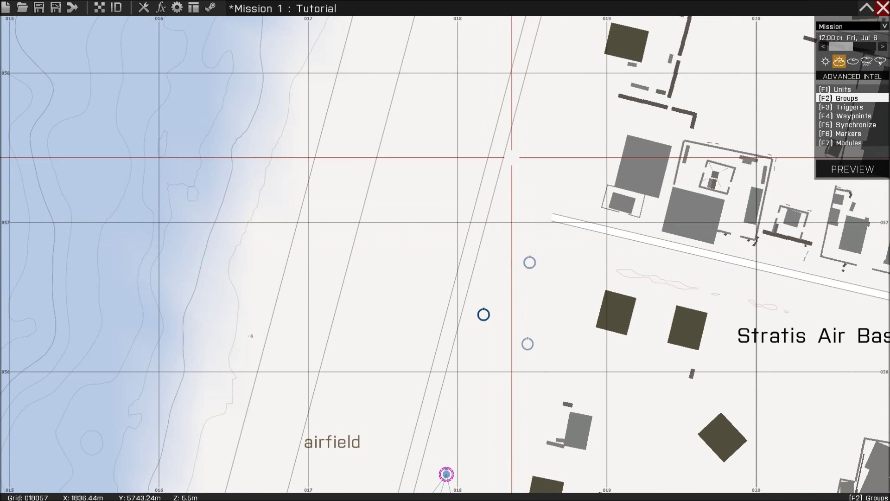
right_drag(482, 193, 522, 248)
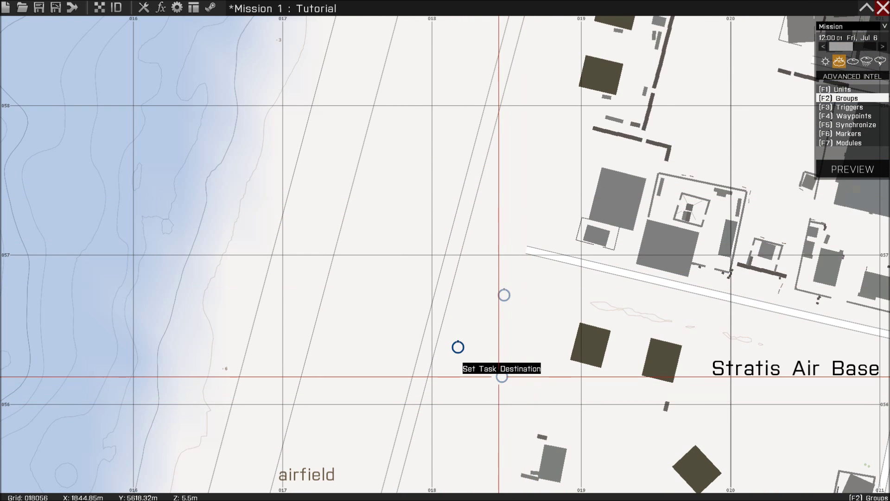
click(839, 143)
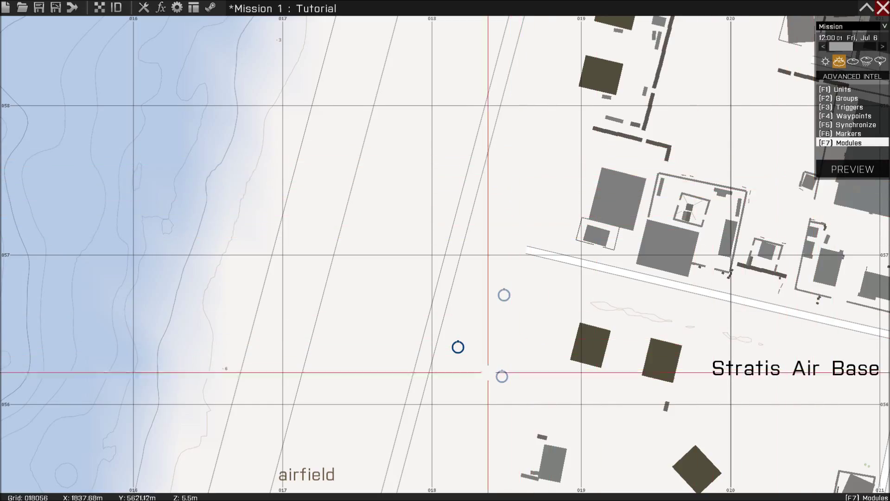
drag(505, 374, 475, 179)
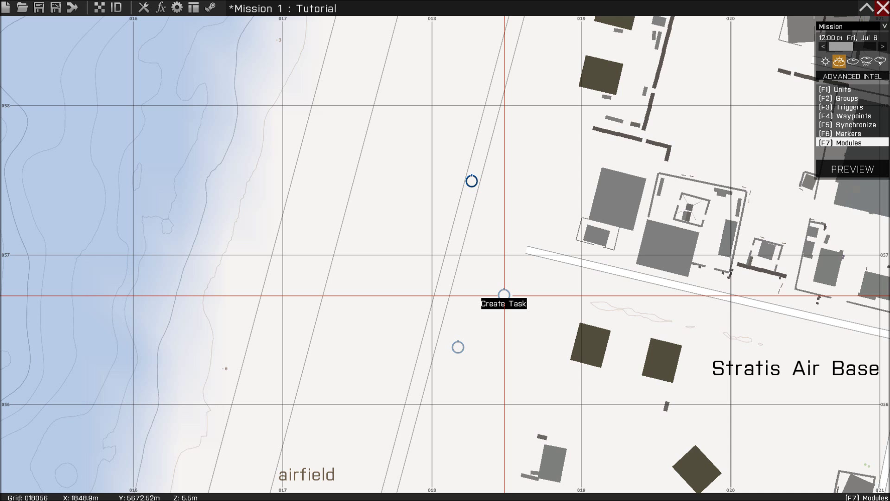
drag(504, 296, 384, 185)
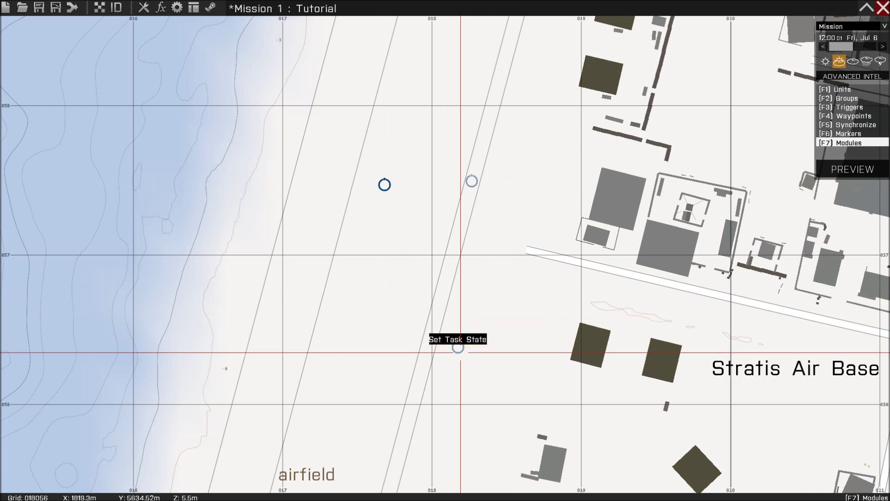
drag(458, 348, 382, 238)
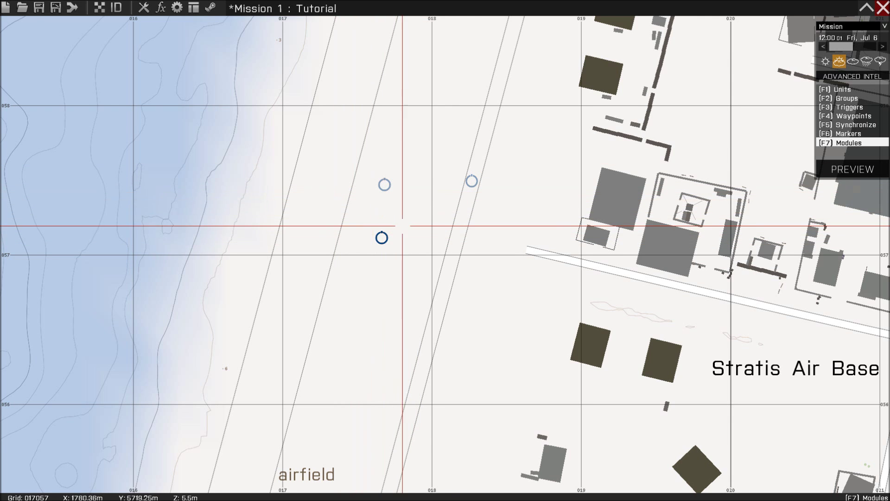
- Synchronize the Create Task module with both the Set Task State and Set Task Destination modules
scroll(473, 198, up, 5)
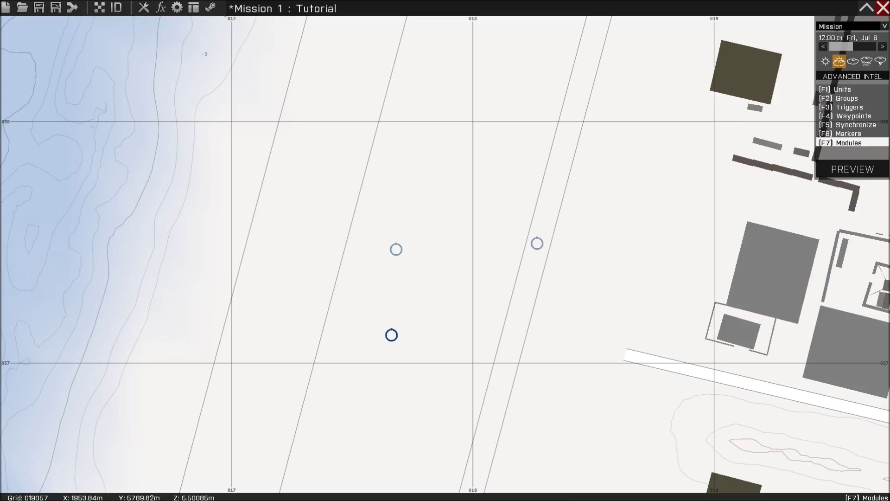
key(F5)
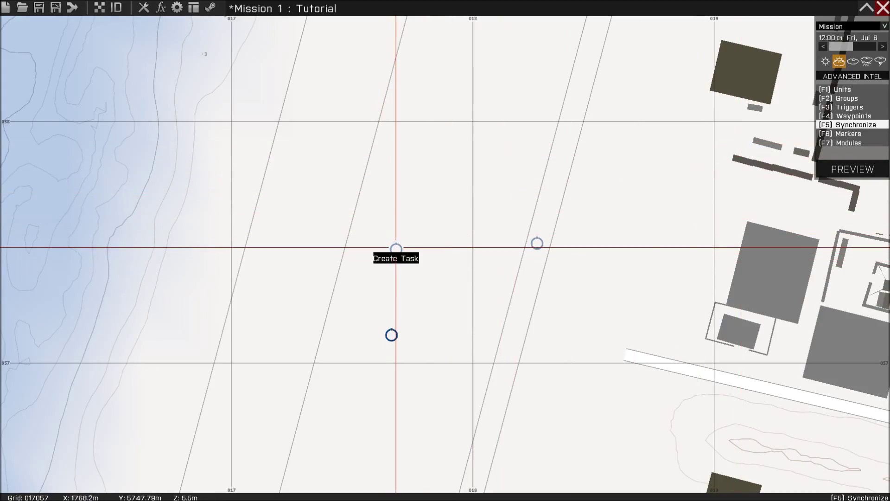
drag(395, 248, 392, 333)
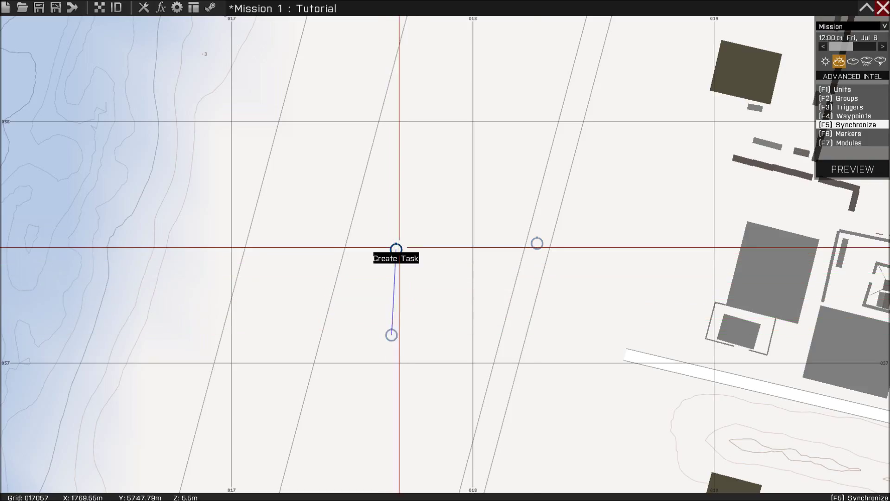
drag(396, 249, 537, 242)
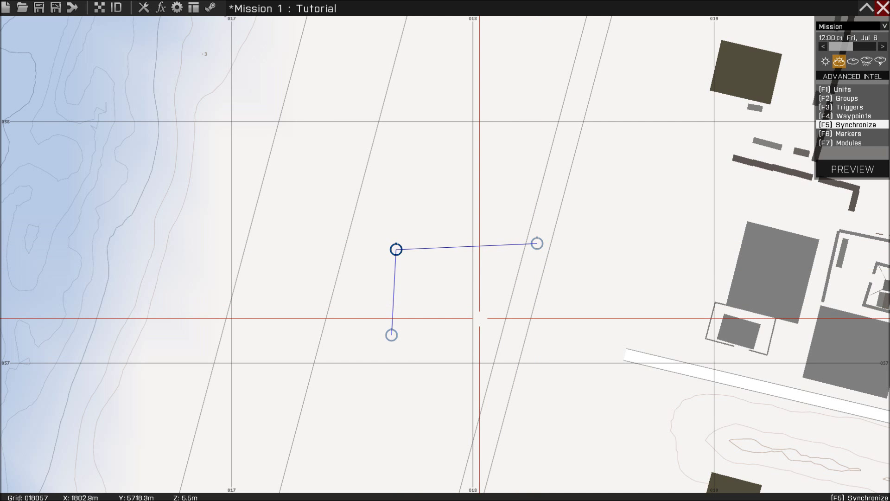
key(Down)
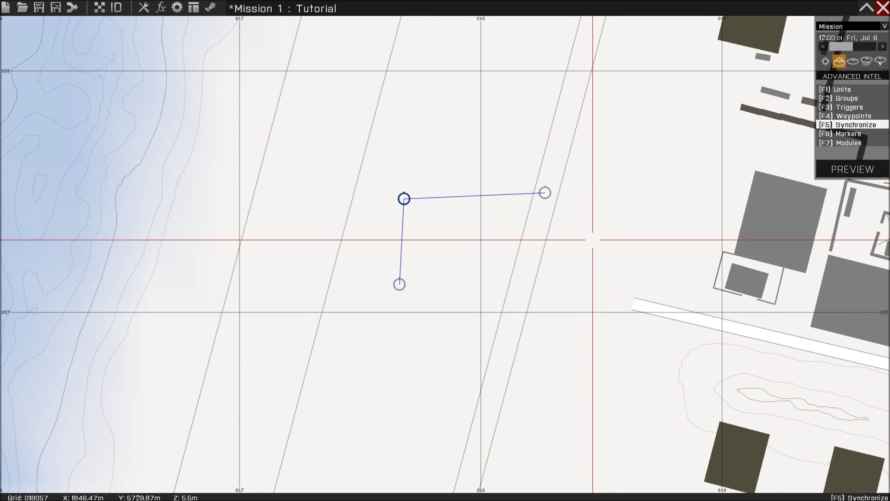
scroll(593, 240, down, 2)
scroll(540, 312, up, 4)
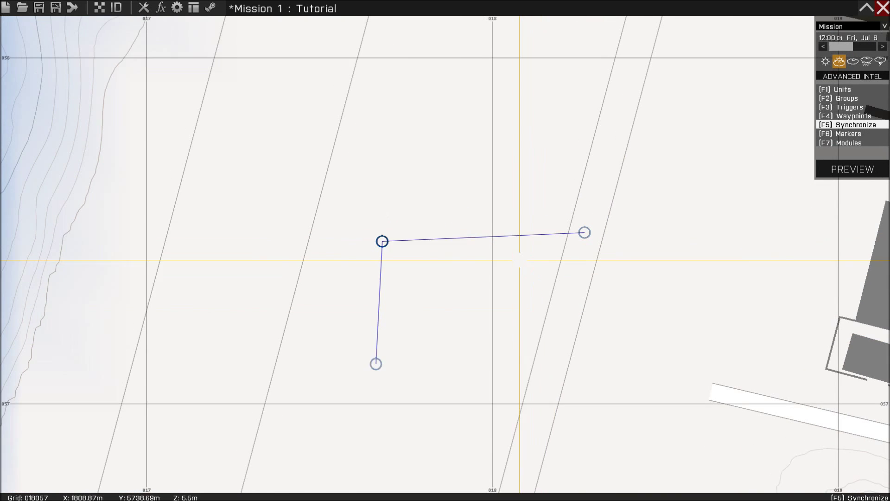
scroll(470, 329, up, 2)
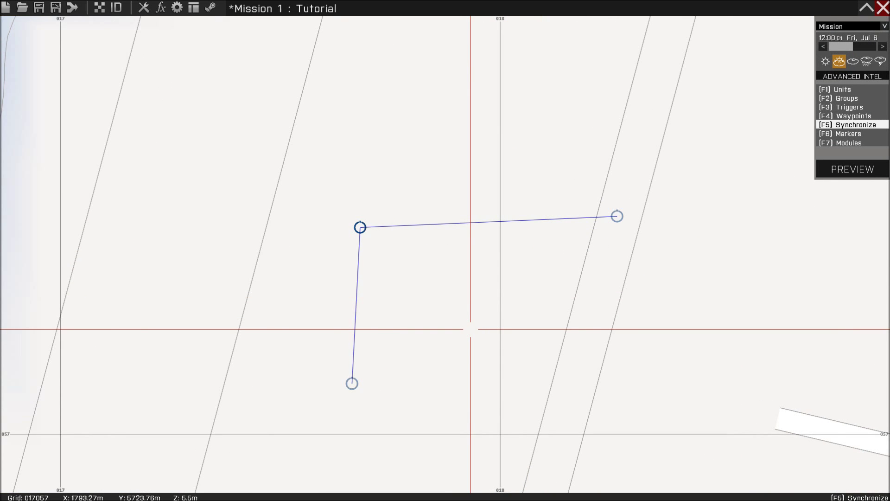
right_drag(524, 284, 495, 304)
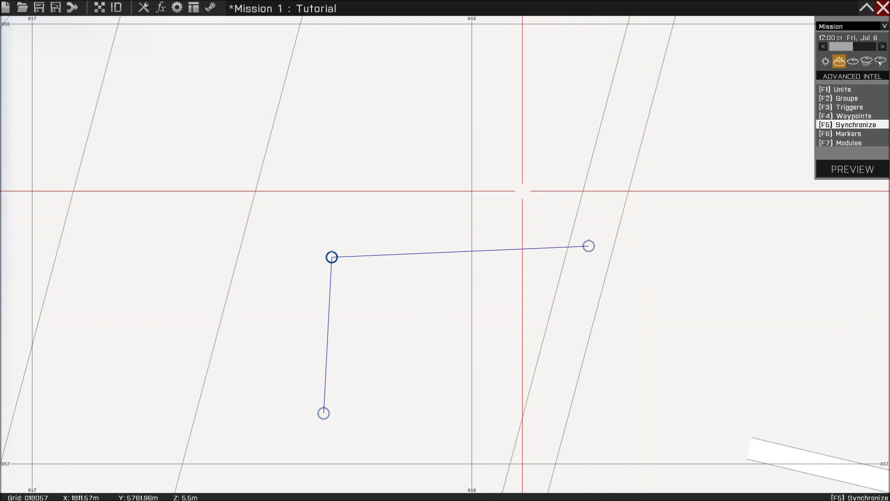
scroll(521, 290, down, 1)
scroll(521, 291, down, 2)
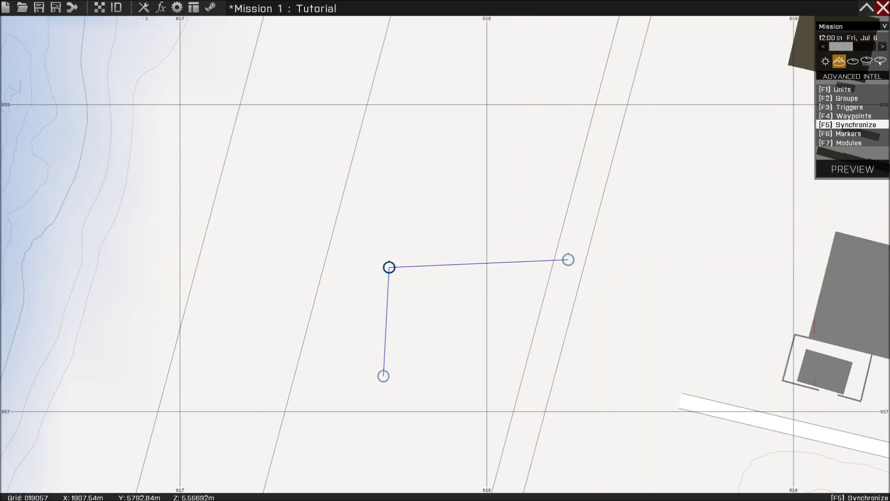
- Insert an elliptical trigger with 10 by 10 axes and BLUFOR activation just north of the Set Task Destination module
key(F3)
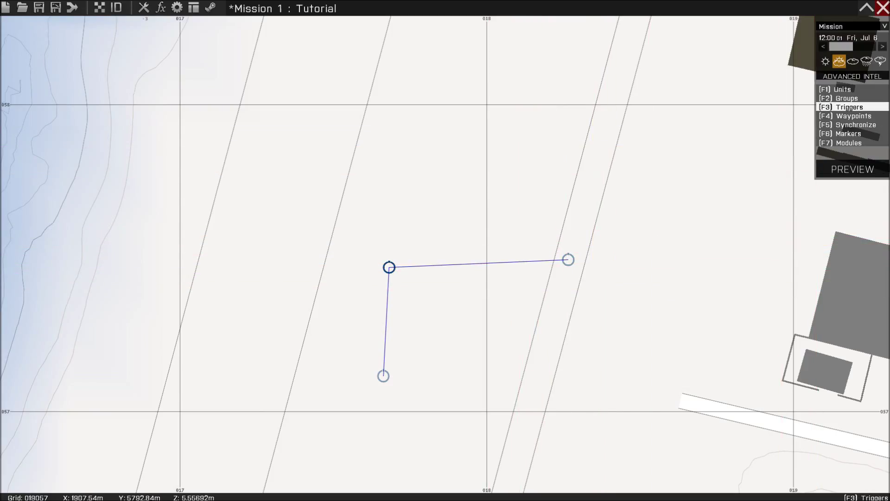
double_click(575, 236)
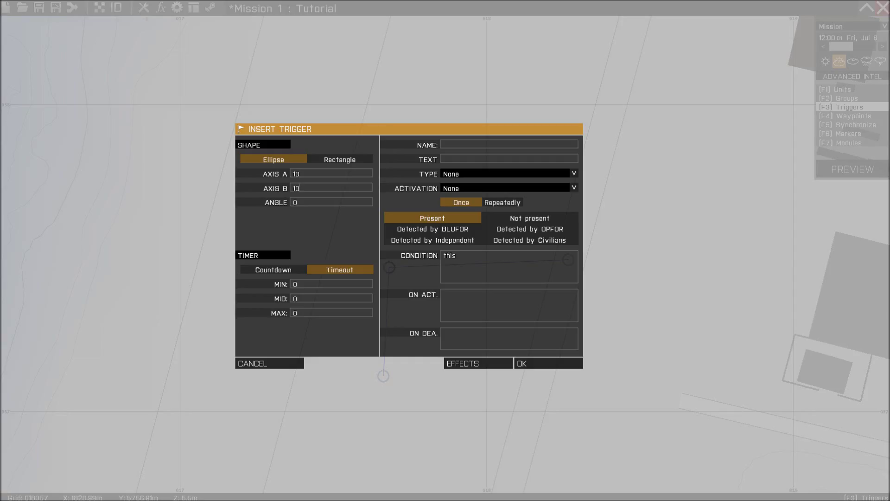
click(574, 187)
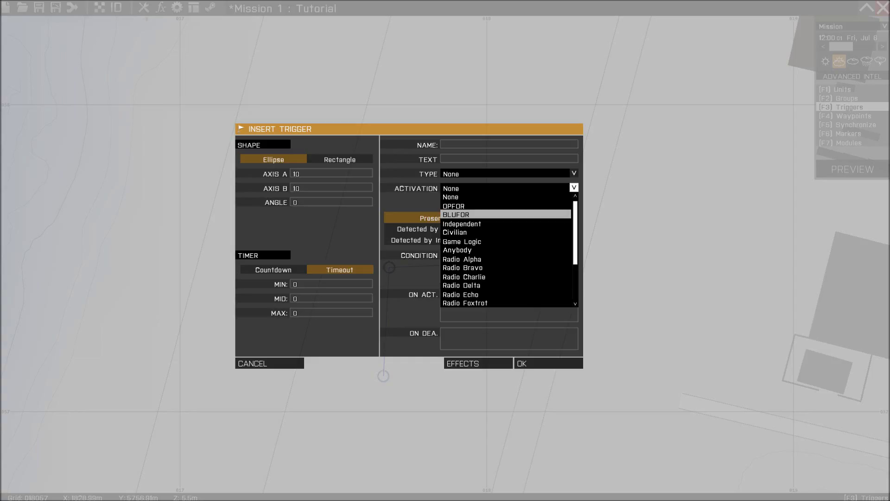
key(Return)
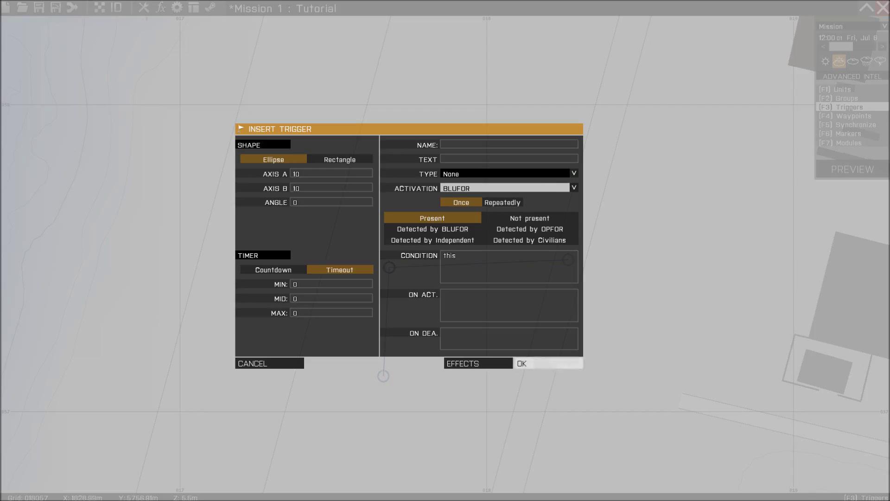
click(522, 363)
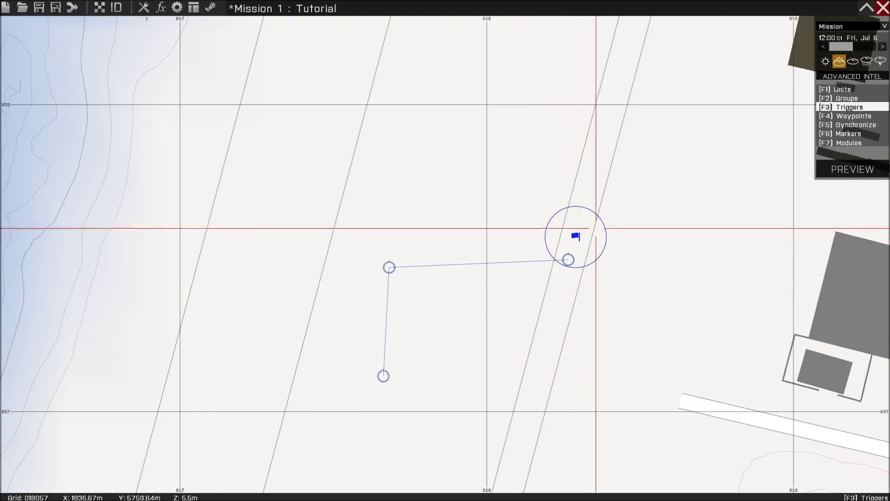
- Synchronize the BLUFOR trigger with the Set Task State module
key(F5)
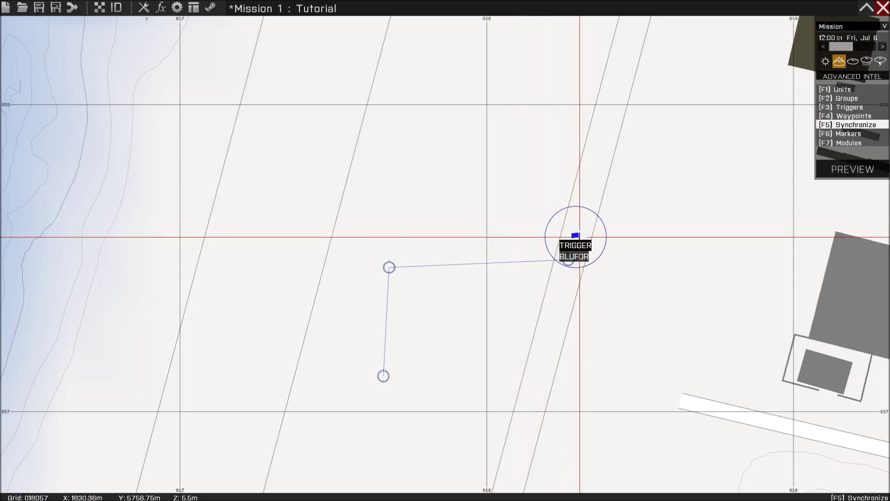
drag(578, 238, 384, 376)
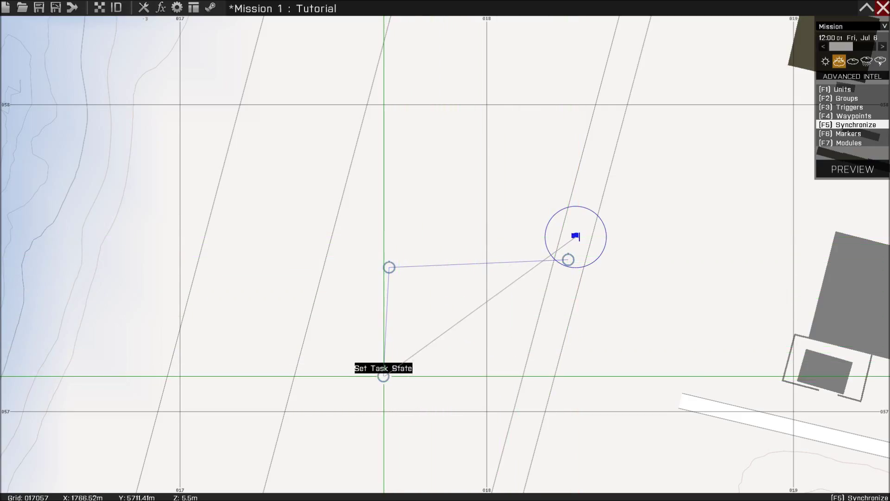
drag(384, 376, 383, 375)
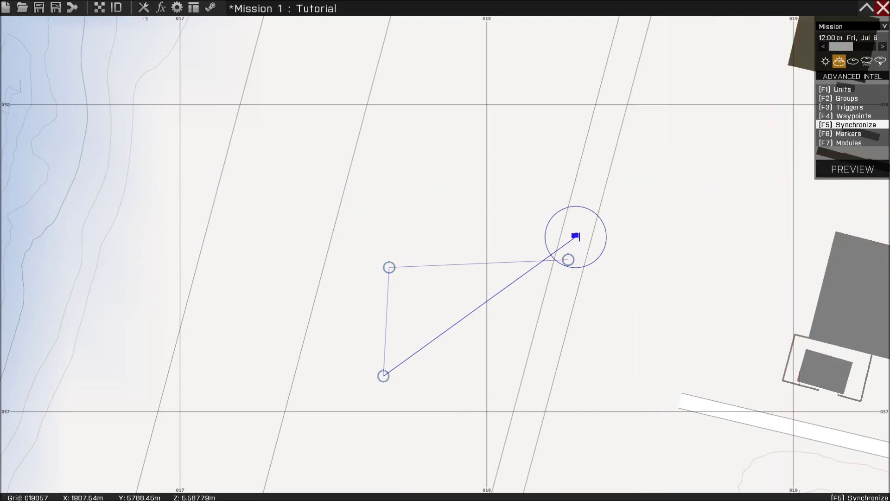
- Move the BLUFOR trigger so its centre sits on the Set Task Destination module
click(841, 107)
drag(576, 235, 567, 259)
right_drag(692, 191, 666, 217)
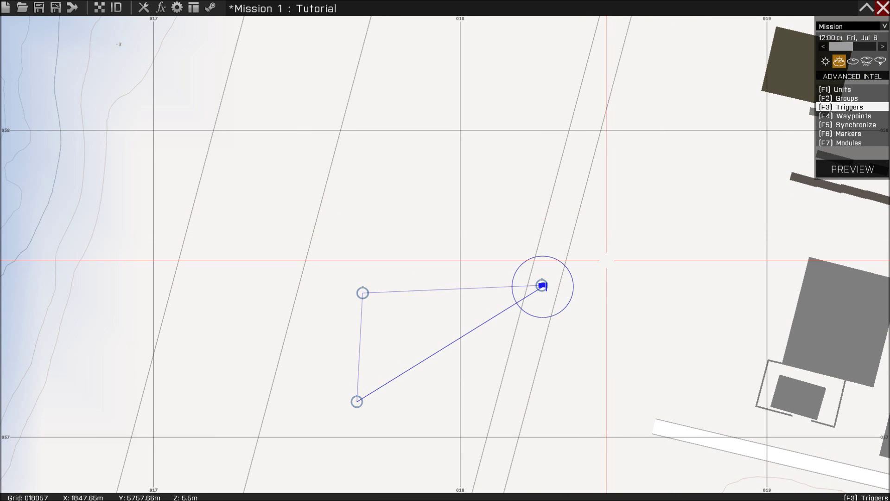
right_drag(601, 304, 582, 346)
scroll(582, 346, up, 4)
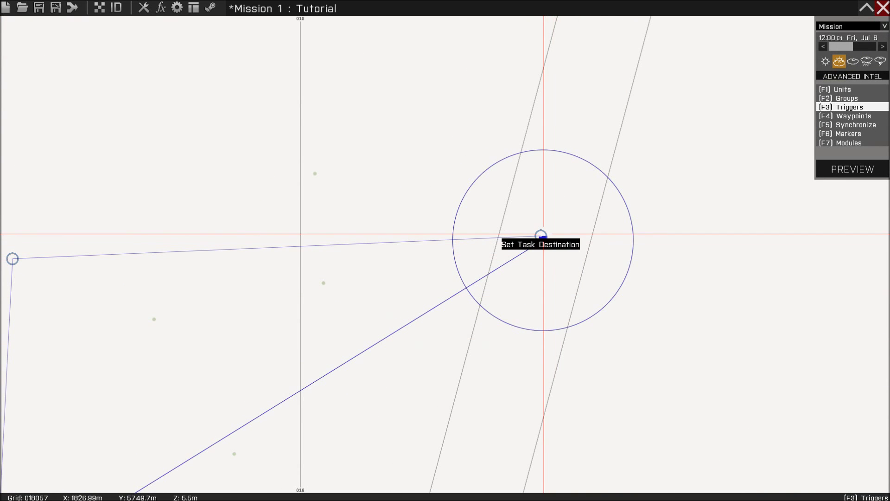
scroll(598, 228, down, 3)
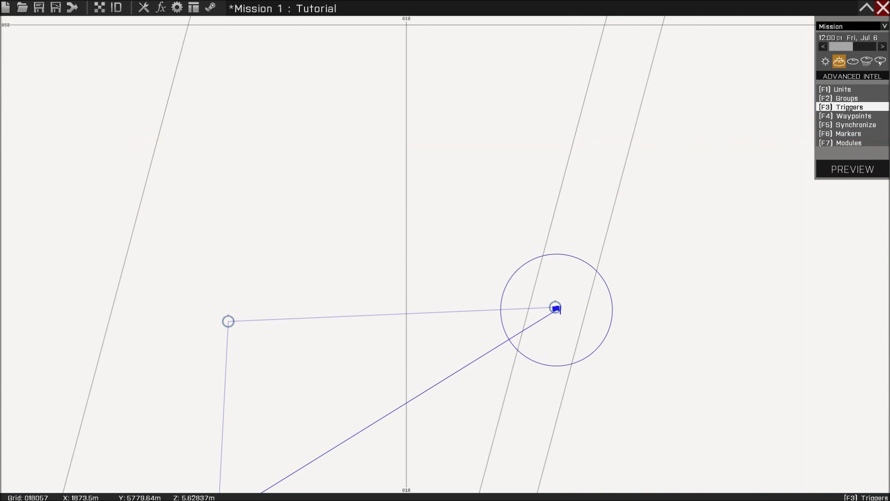
- Insert a marker with the Empty icon and default colour inside the trigger circle, just north of the Set Task Destination module
click(847, 134)
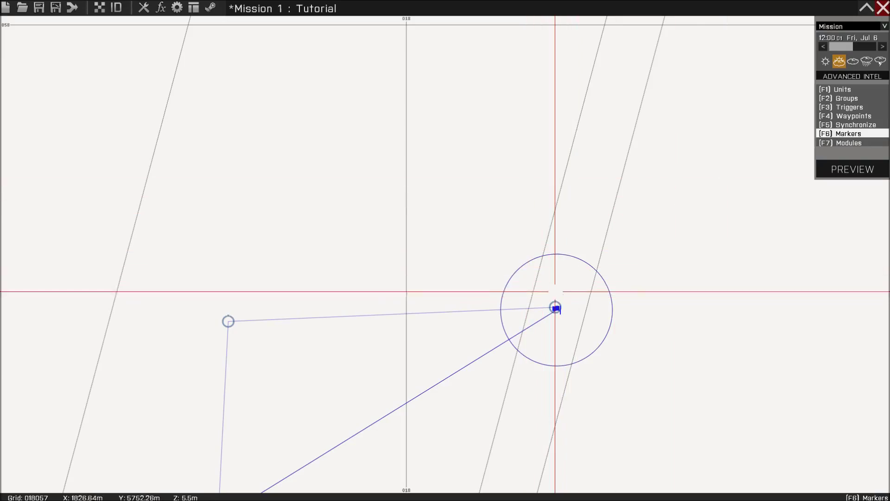
double_click(555, 277)
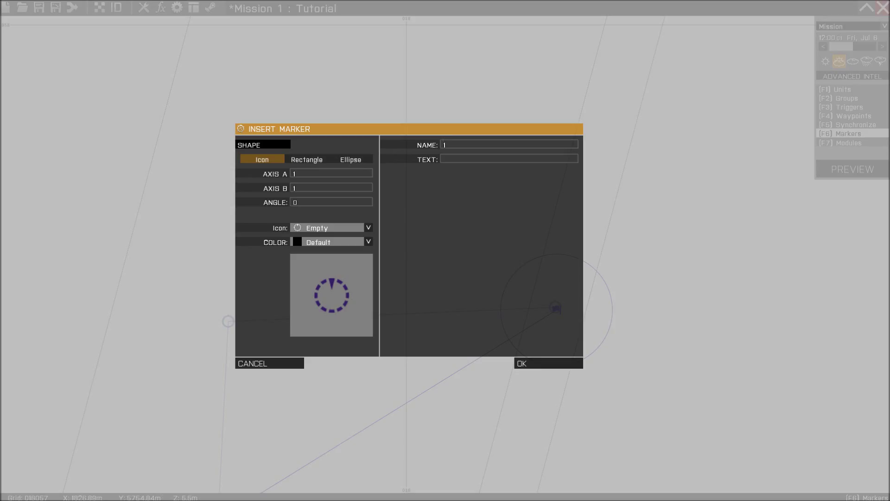
click(537, 363)
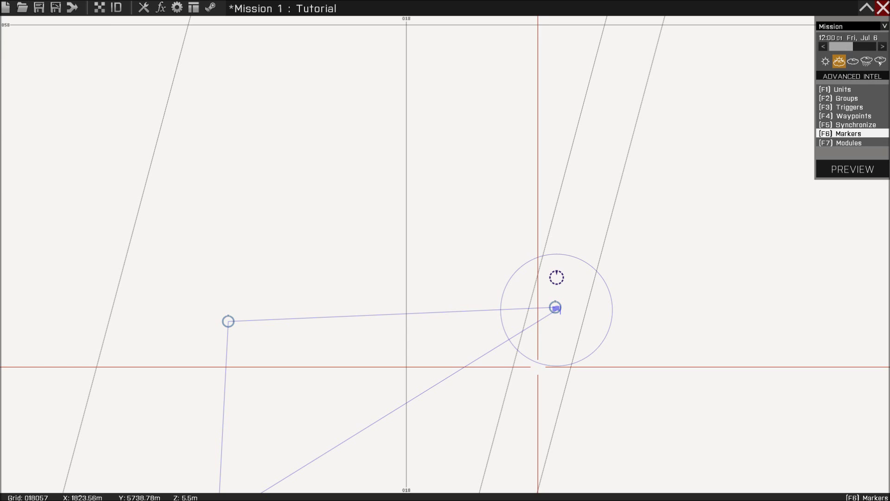
right_drag(469, 391, 556, 322)
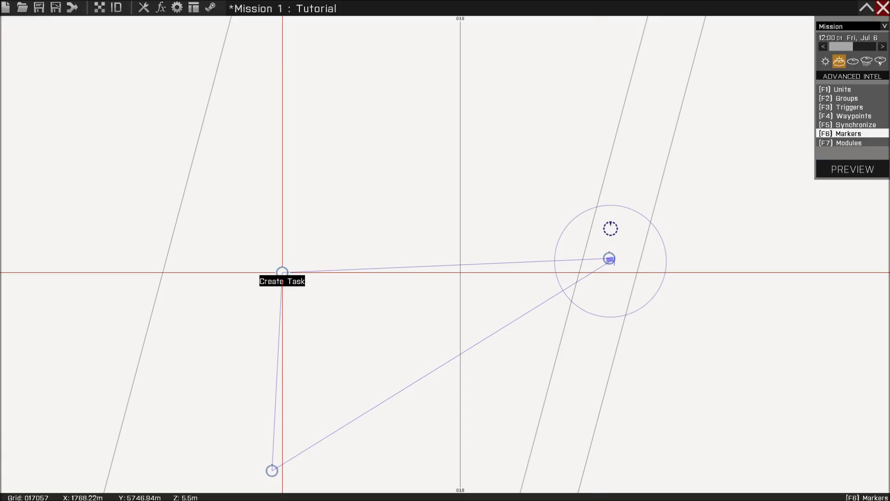
- Check the obj1 marker's properties and move it onto the Set Task Destination module at the trigger's centre
double_click(610, 228)
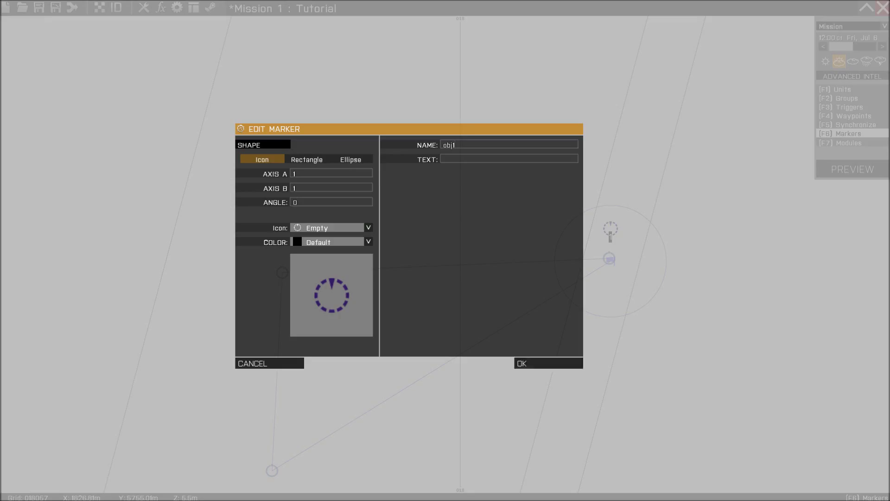
click(548, 363)
right_drag(693, 278, 649, 302)
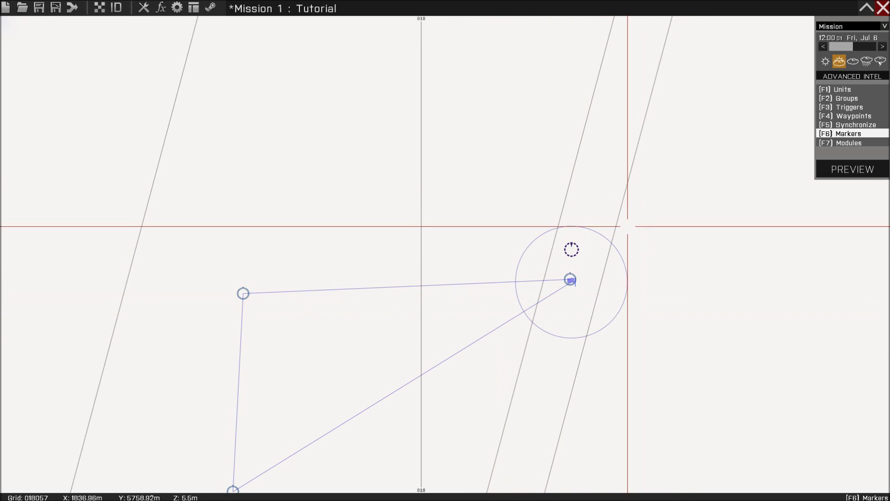
key(Right)
key(Up)
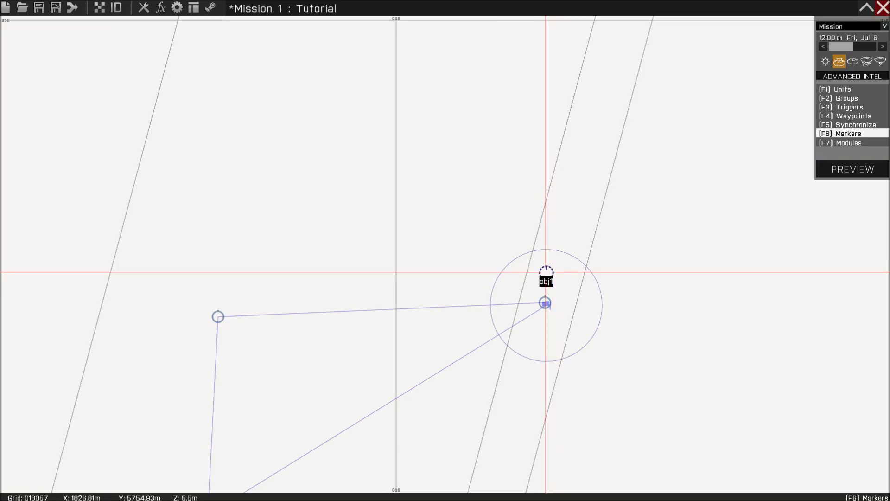
drag(545, 272, 545, 304)
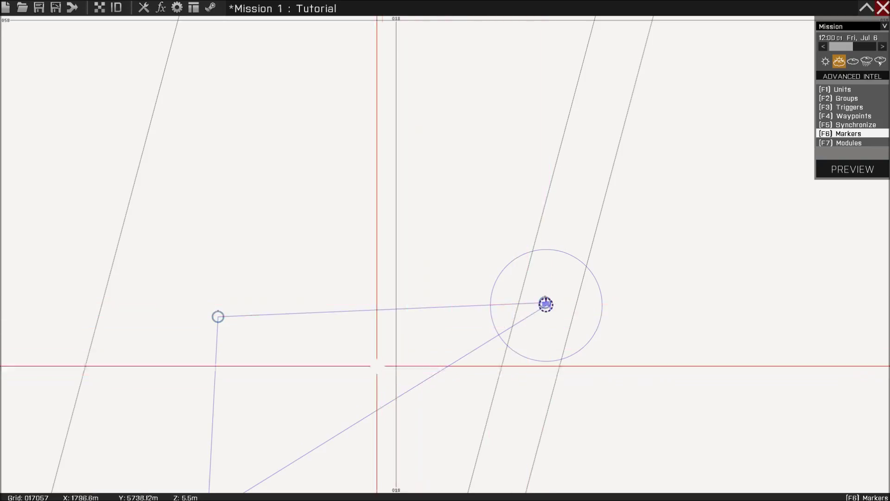
- Set the Create Task module's description to "move to the designated <marker name = obj1>position</marker>" and keep its destination Disabled
right_drag(377, 363, 530, 282)
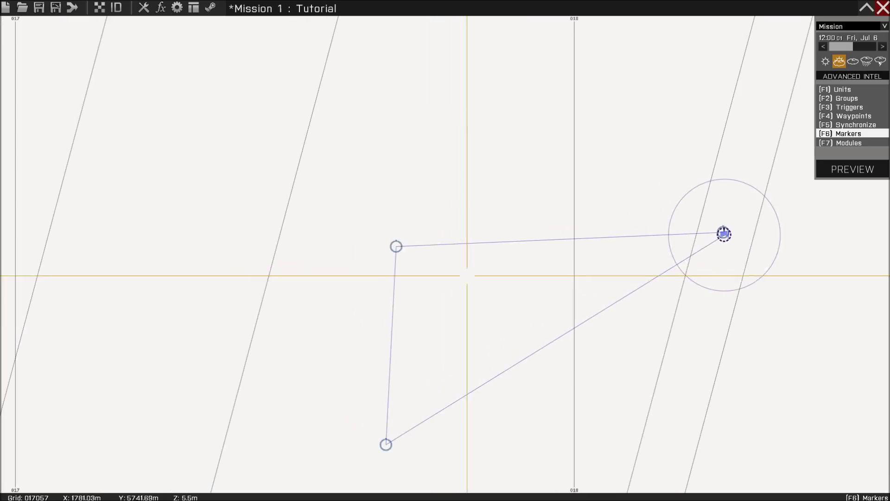
double_click(396, 249)
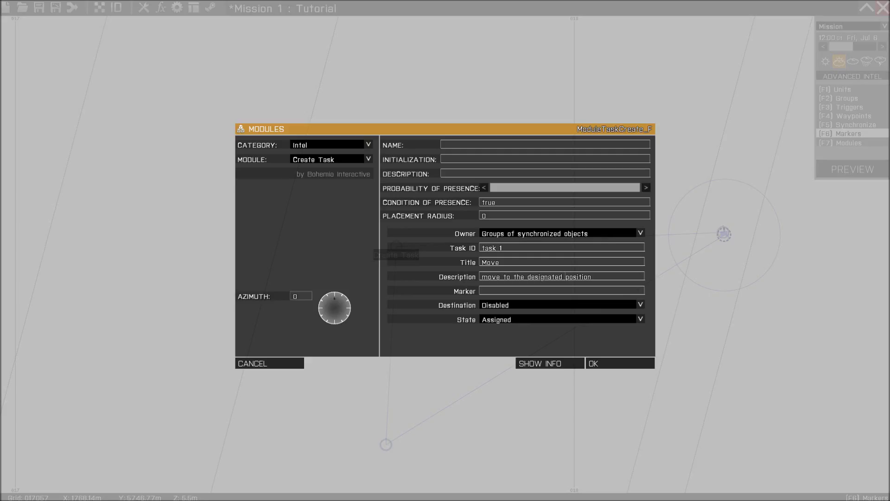
text(<marker name = obj1)
text(sition)
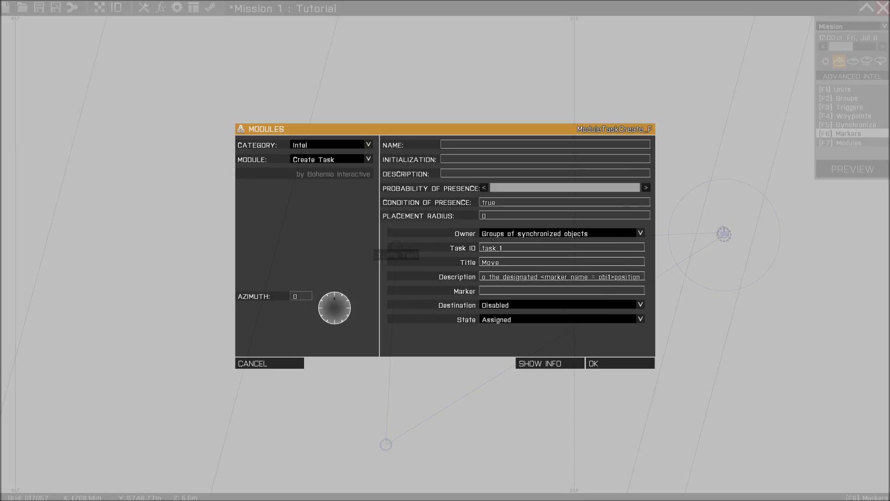
text(<)
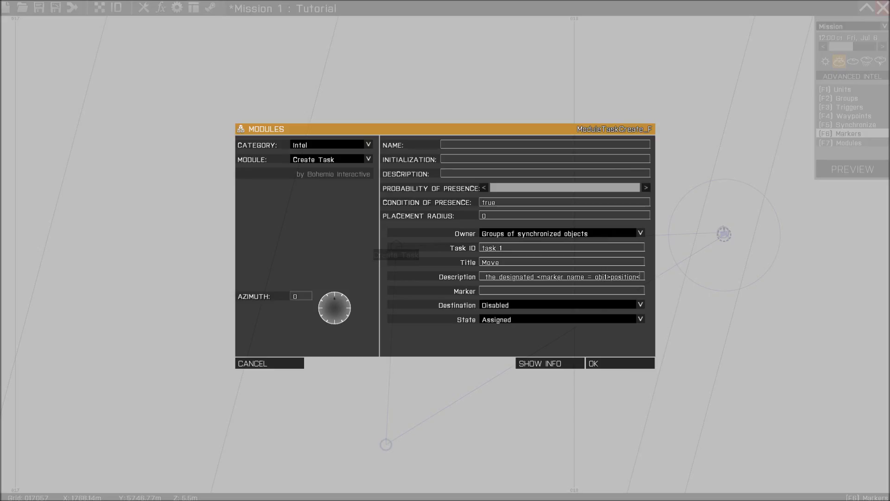
text(/)
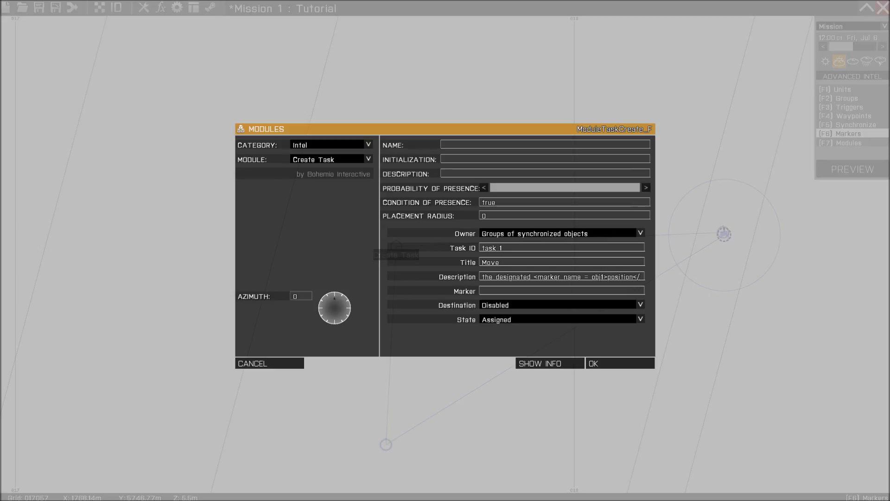
text(marker)
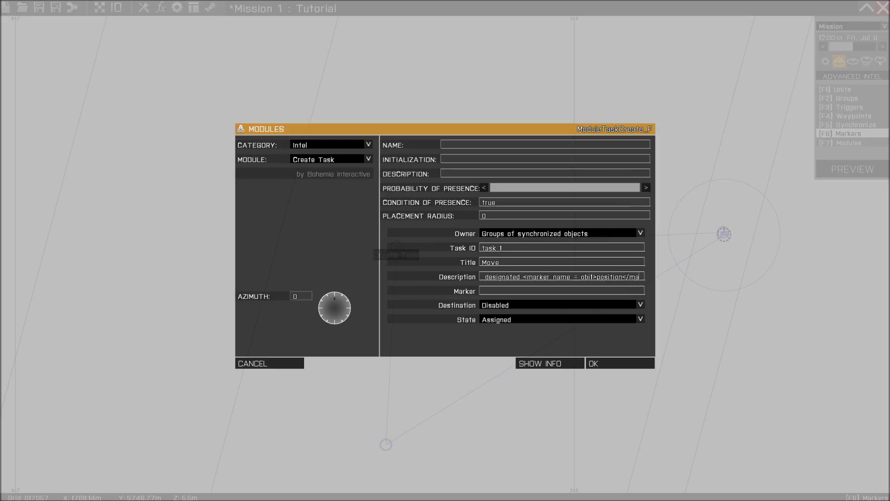
text(>)
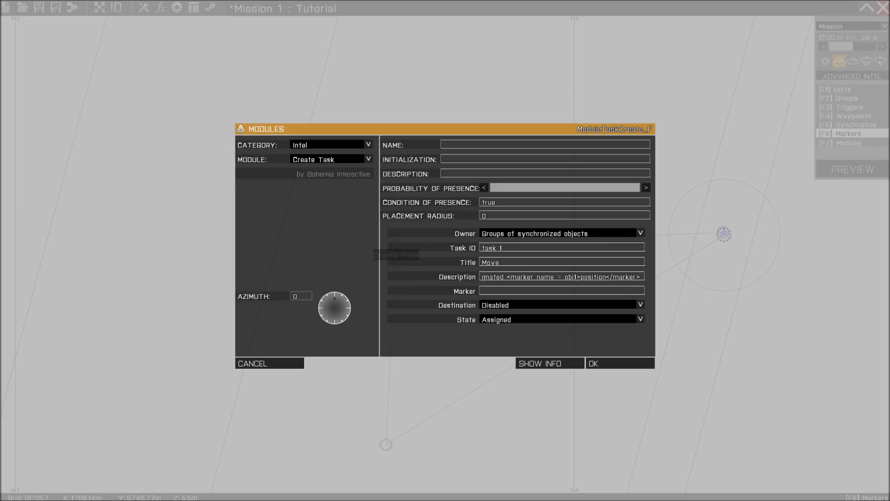
click(556, 304)
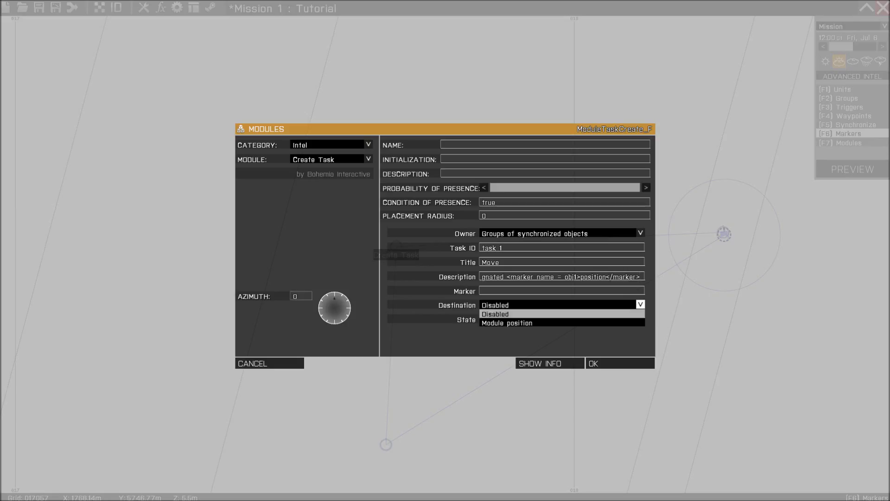
click(510, 313)
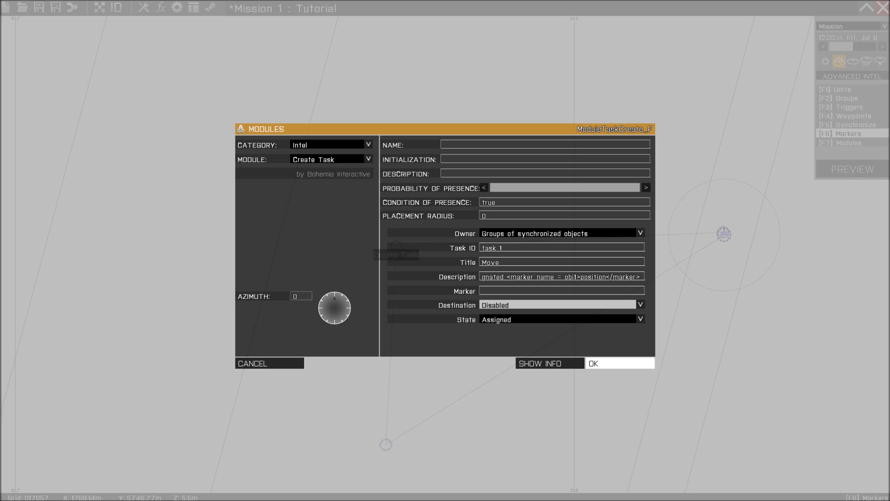
click(601, 363)
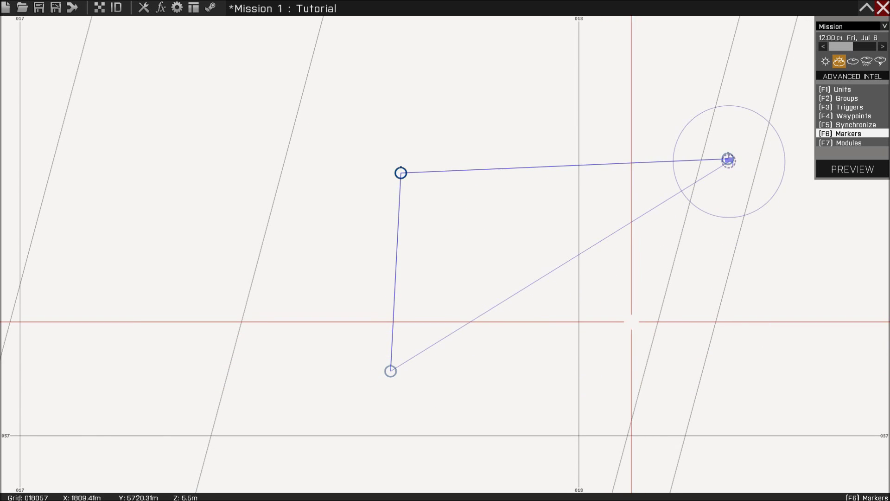
- Synchronize the Create Task module with each of the four soldiers in the squad on the airfield
scroll(598, 320, down, 5)
scroll(582, 304, up, 5)
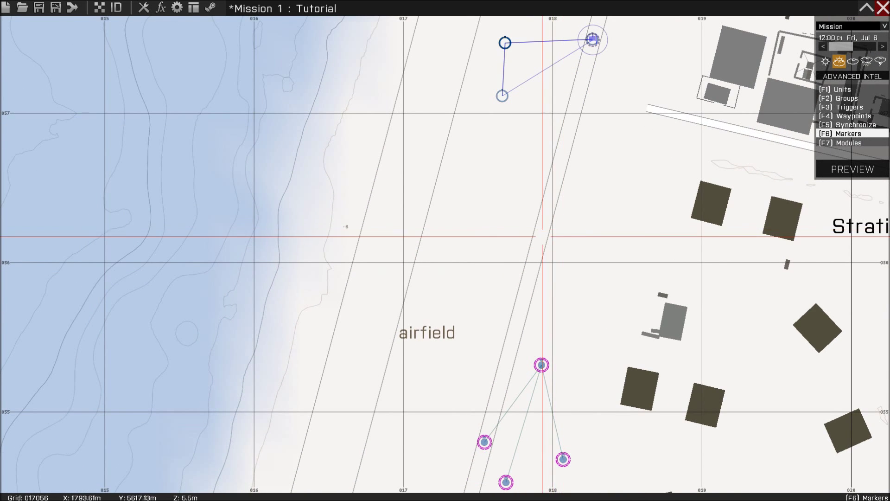
scroll(560, 205, down, 1)
key(F5)
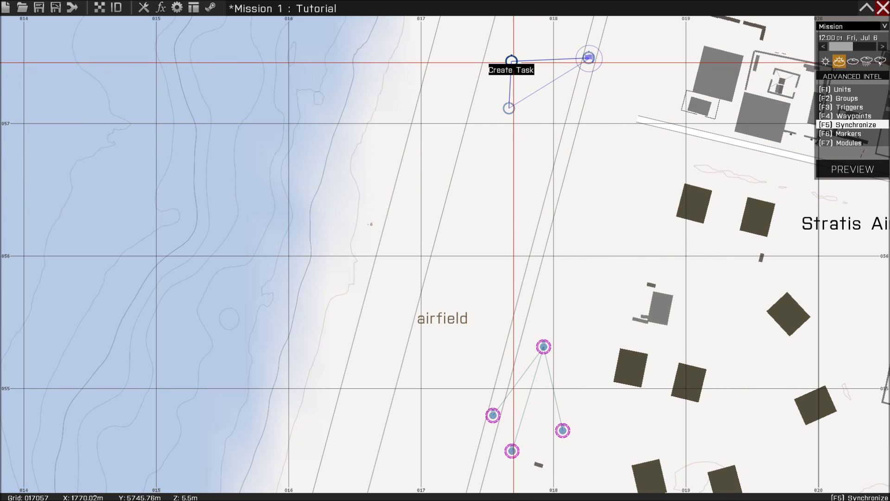
drag(511, 60, 541, 345)
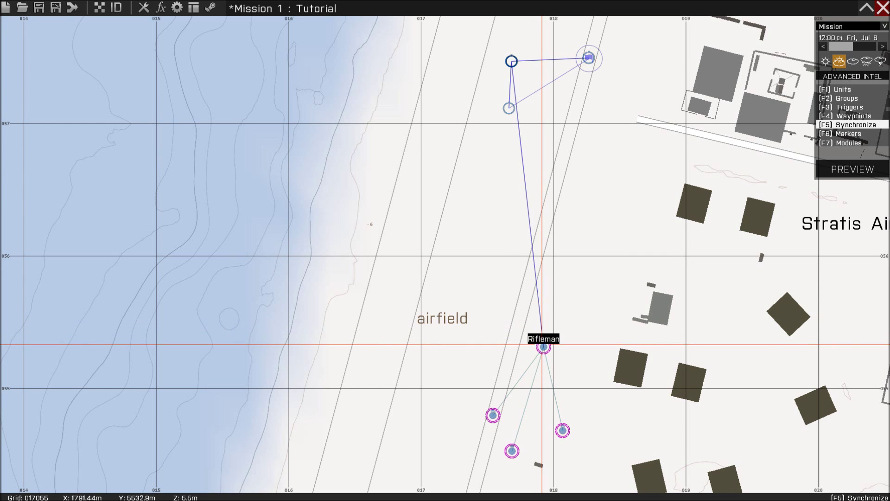
drag(511, 60, 493, 414)
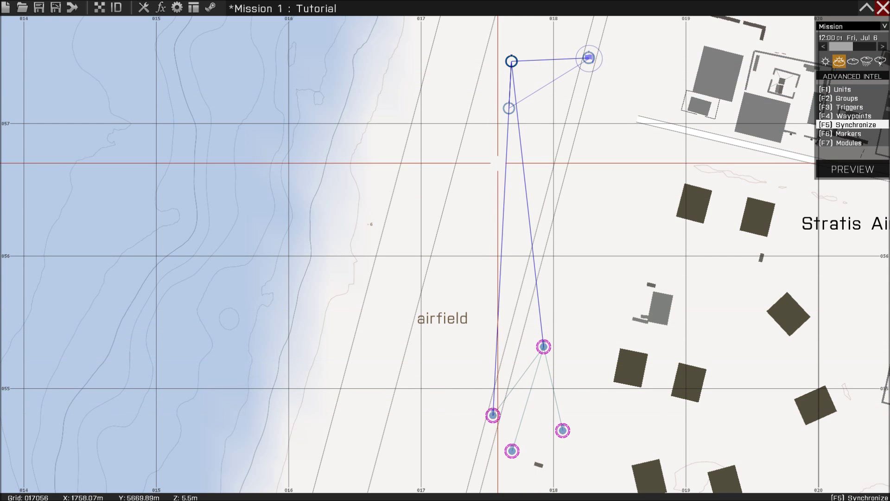
drag(511, 61, 562, 430)
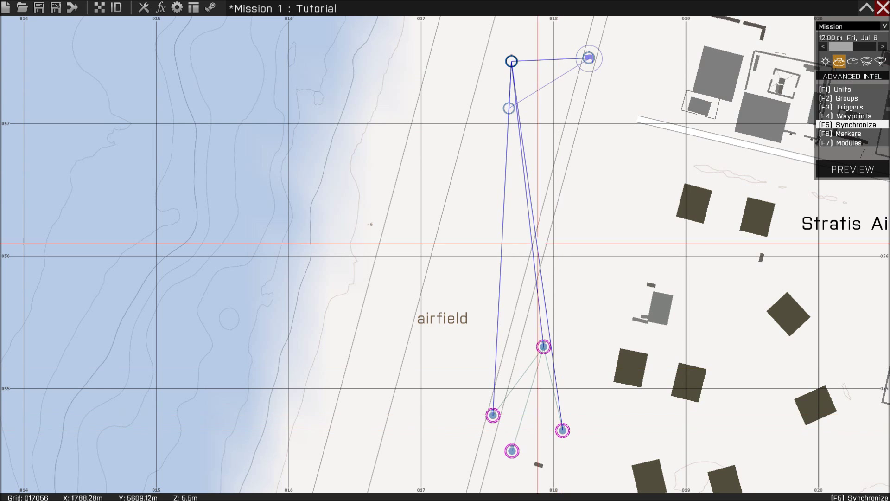
drag(511, 61, 512, 450)
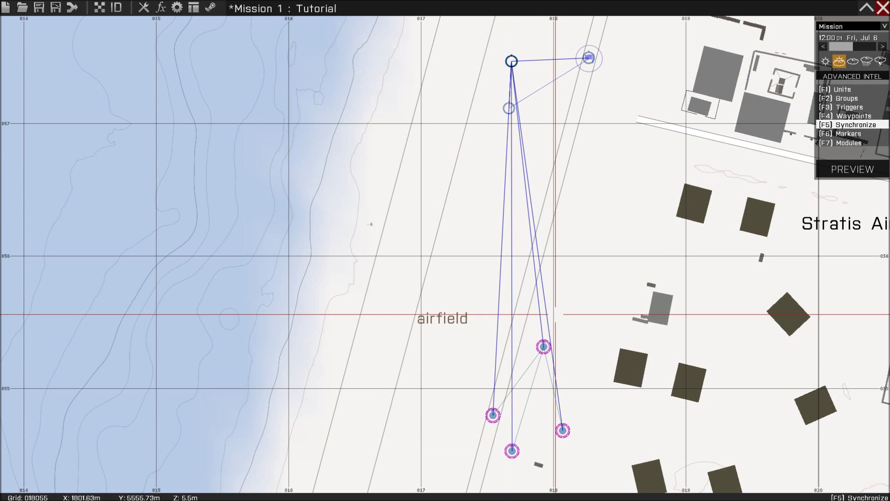
- Save the mission and launch its preview with the Team leader role
scroll(533, 224, down, 4)
scroll(509, 276, up, 2)
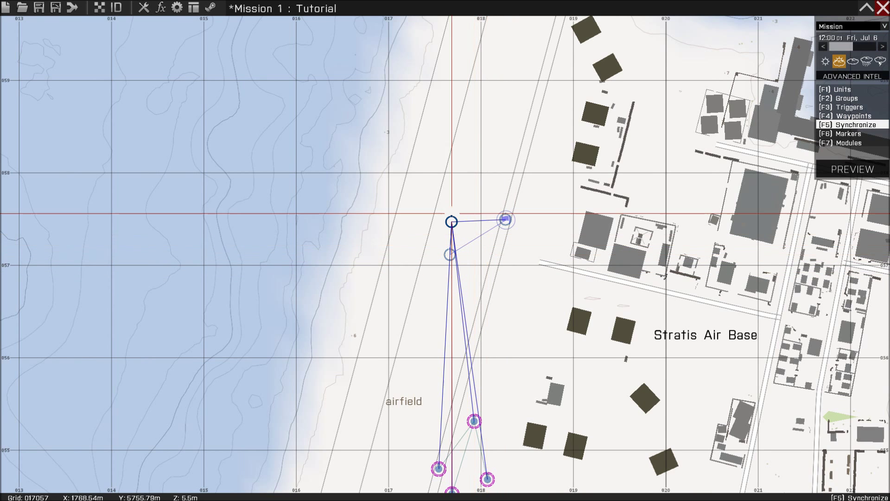
click(39, 8)
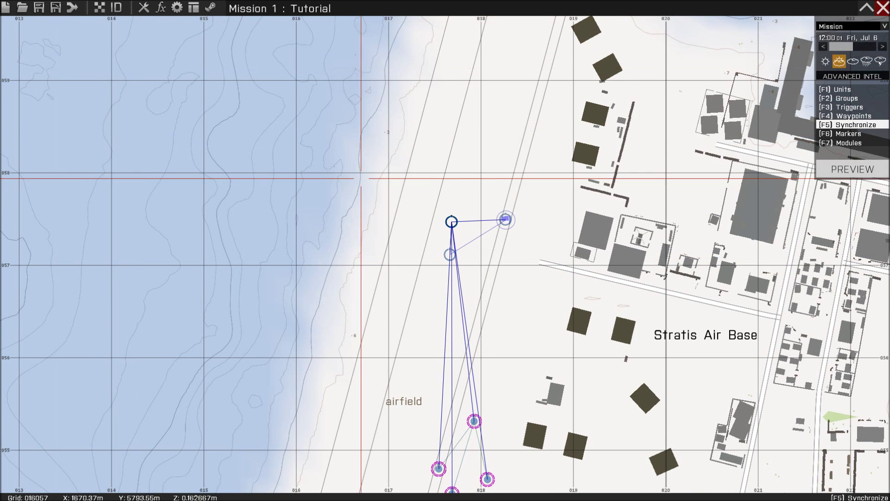
click(852, 169)
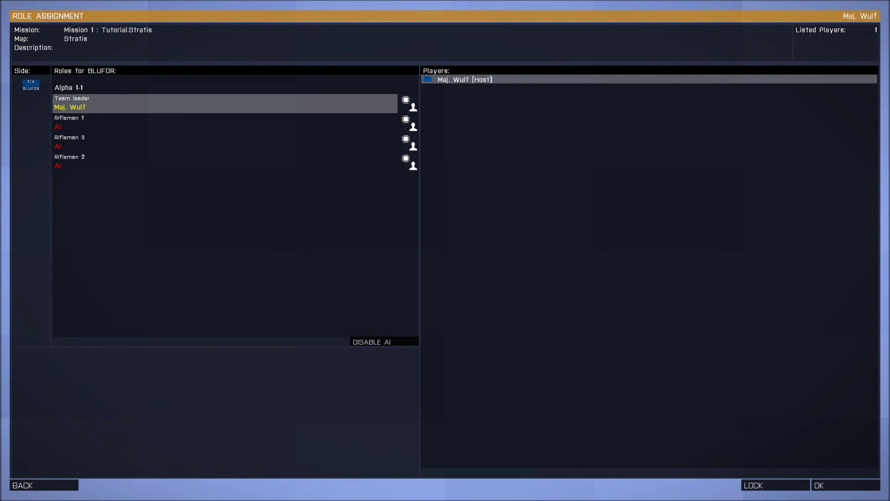
click(845, 485)
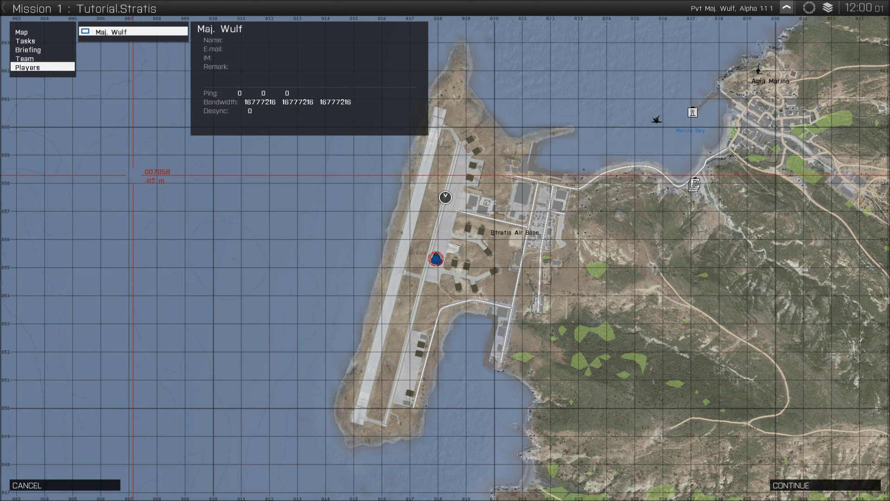
- Review the Move task in the briefing, centre the map on its destination and start the mission
click(25, 41)
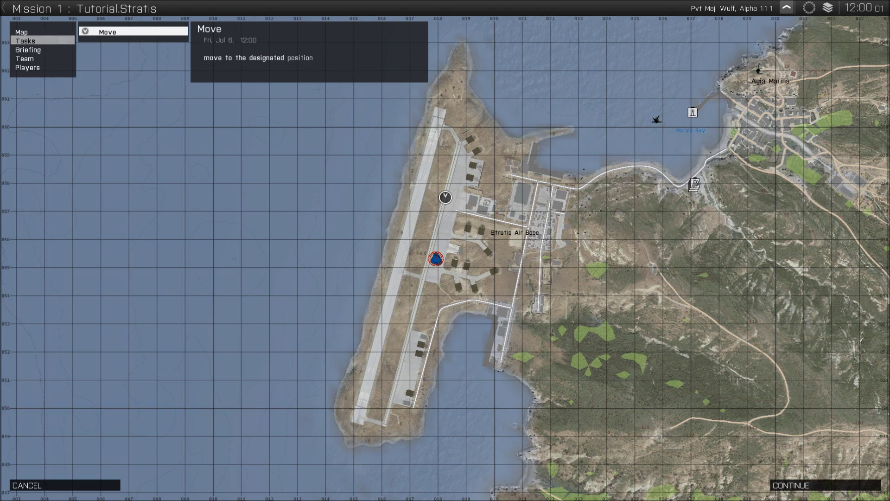
scroll(421, 293, up, 4)
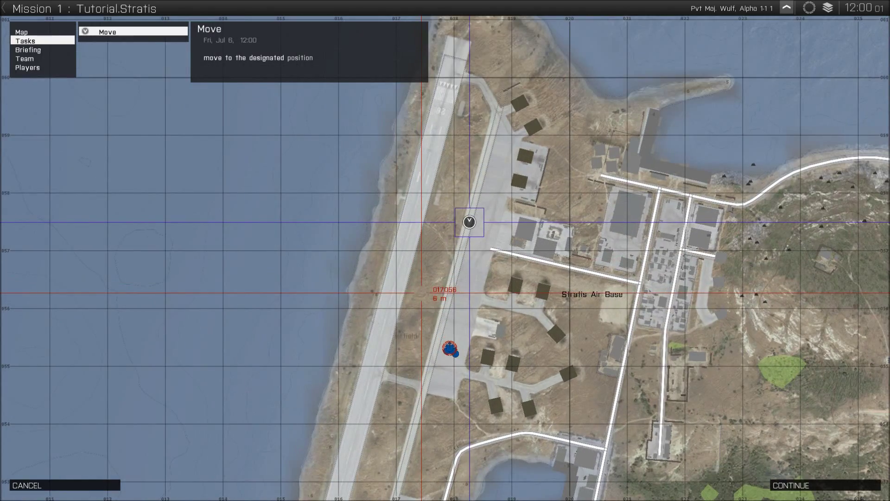
scroll(464, 234, up, 5)
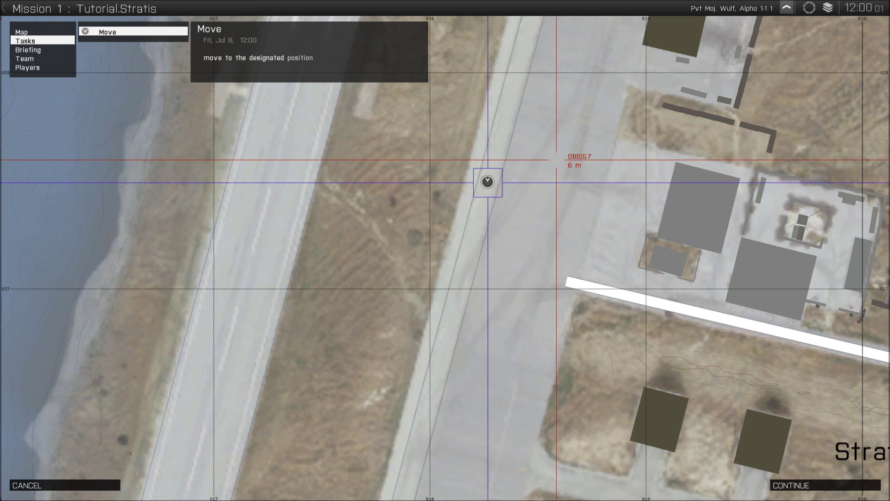
click(107, 31)
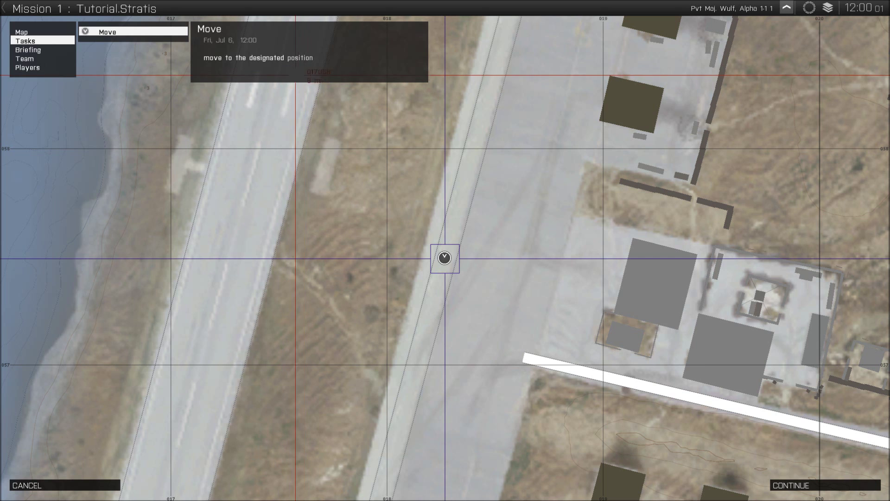
click(816, 485)
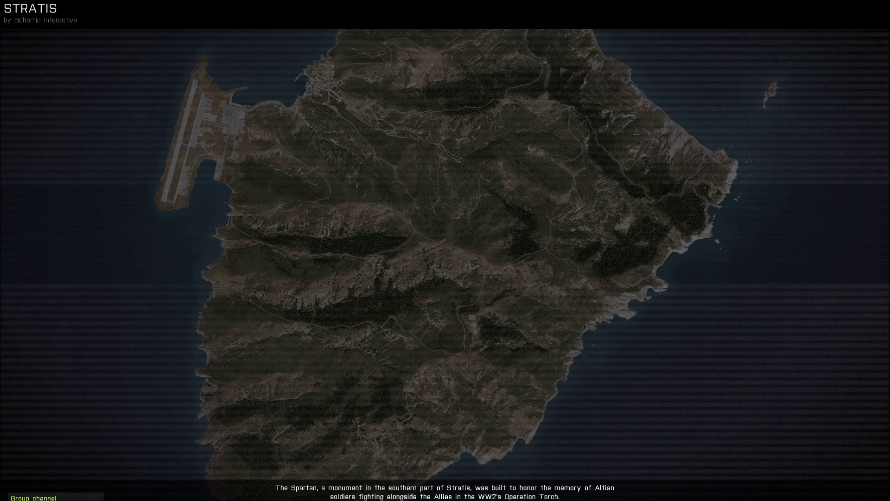
key(KP_Enter)
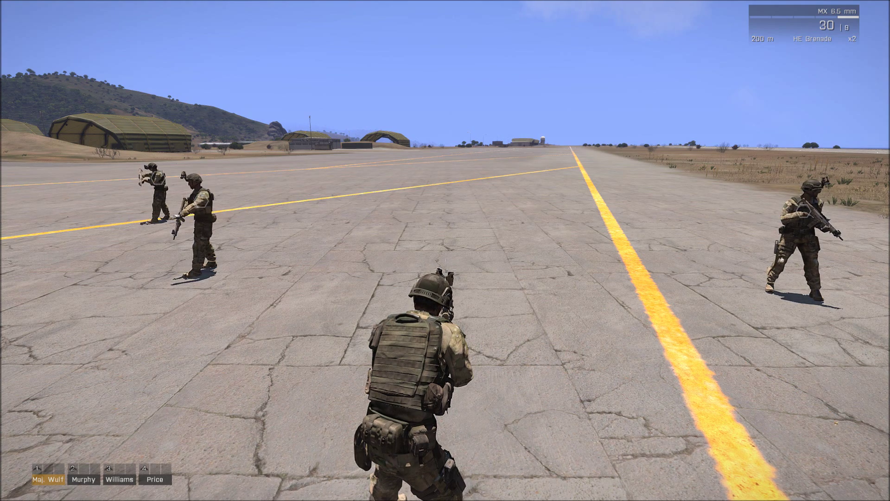
- Save and exit the running mission, close the debriefing and return from the lobby to the mission list
key(Escape)
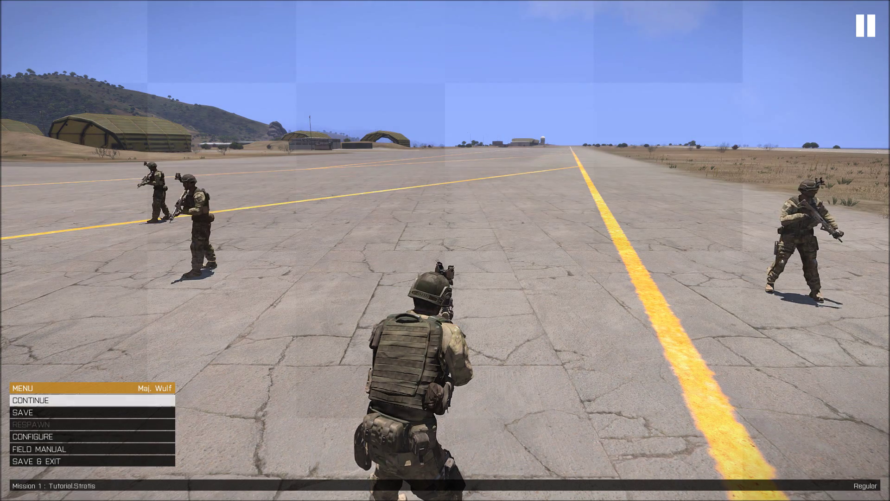
key(Up)
key(Return)
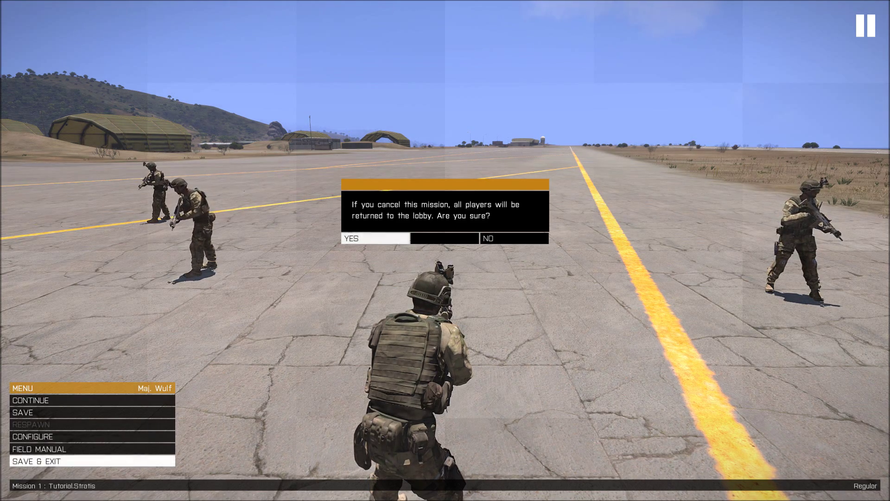
key(Return)
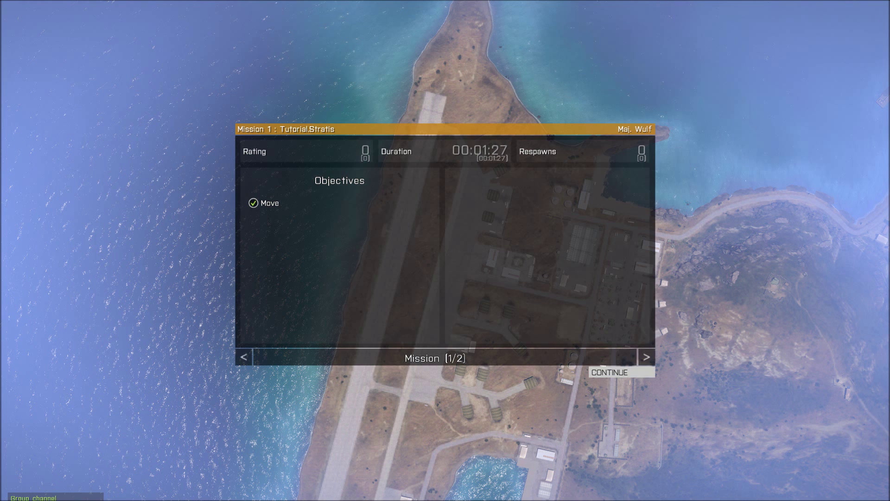
key(Return)
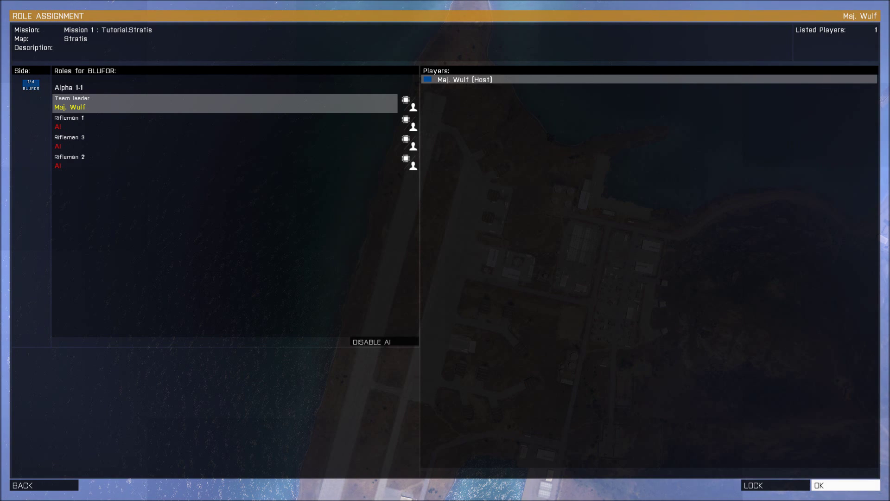
key(Escape)
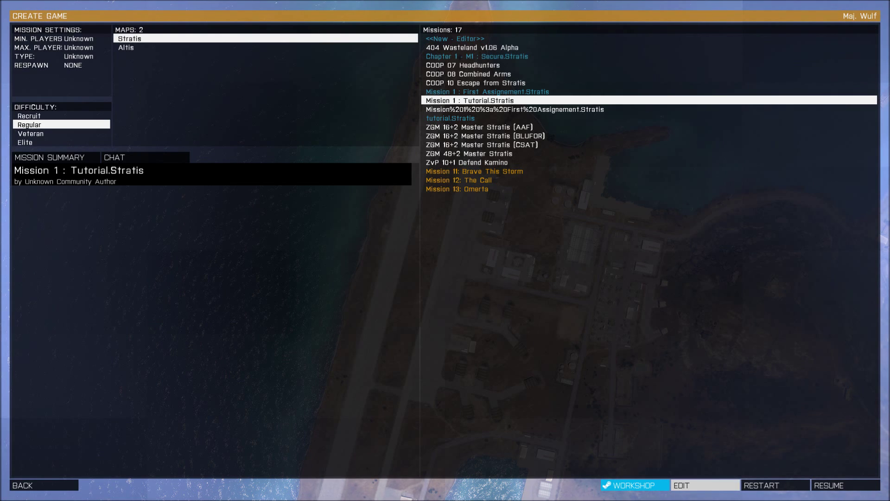
key(Return)
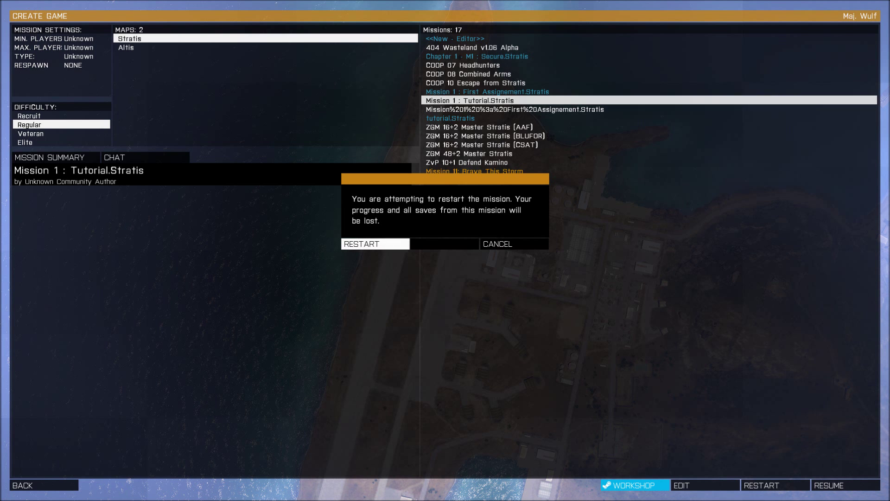
key(Return)
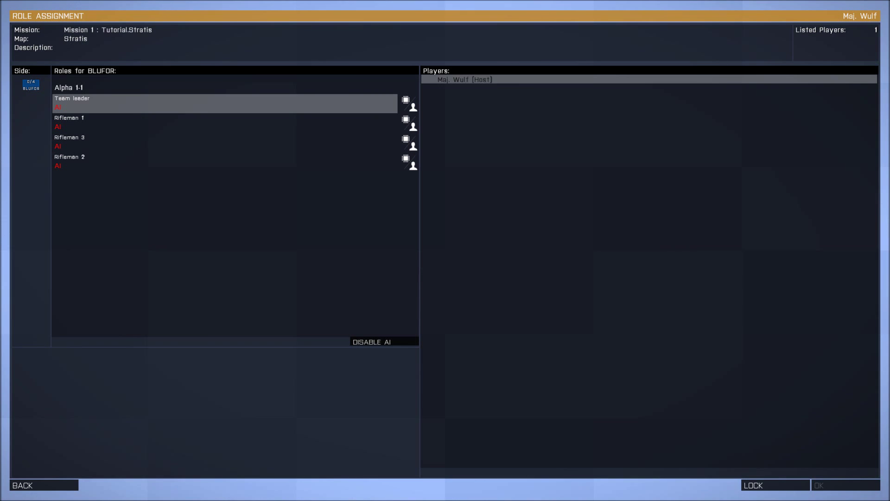
key(Escape)
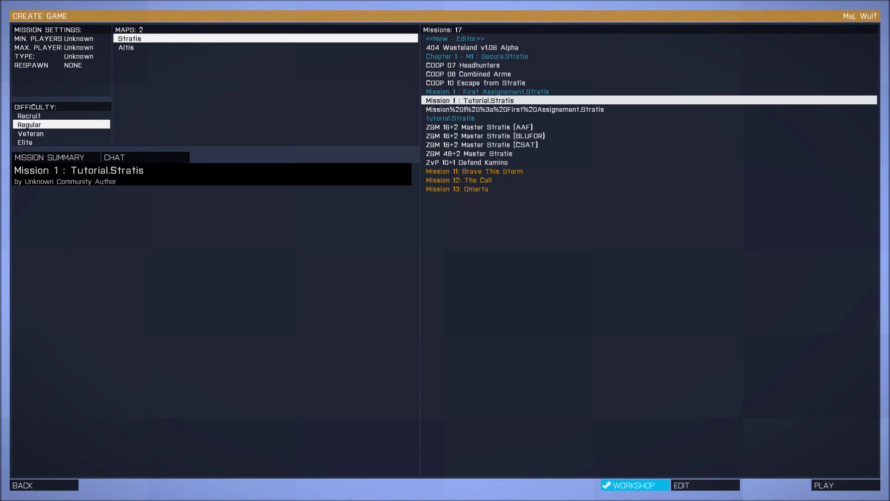